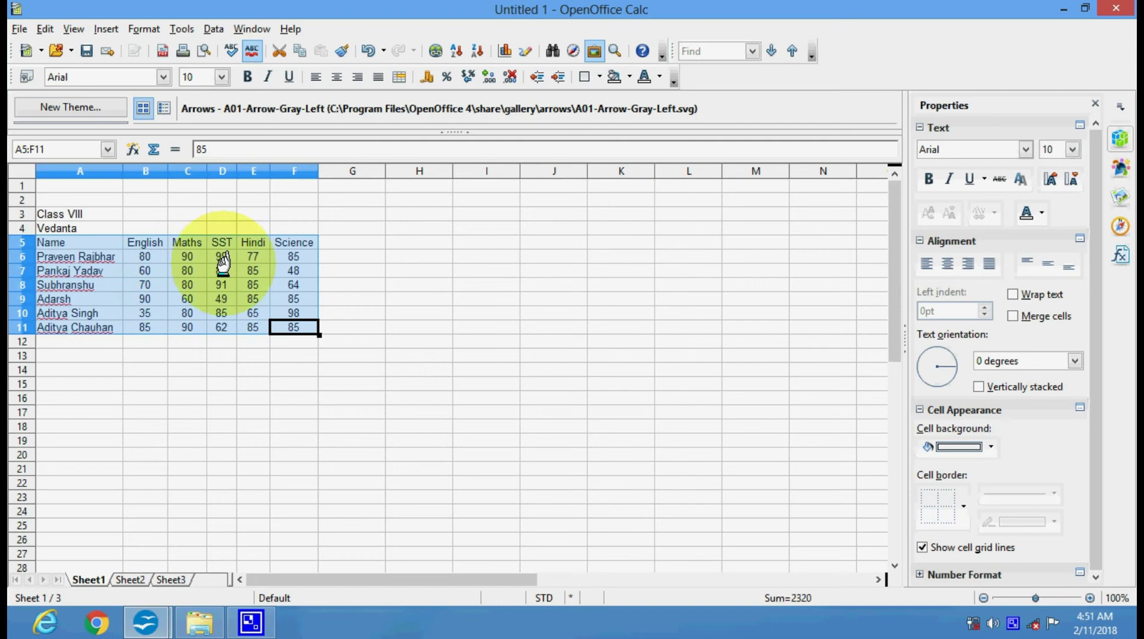
# Step: Examine the marks table in A5:F11, going over the student names, the subject headings and the marks
pyautogui.click(325, 242)
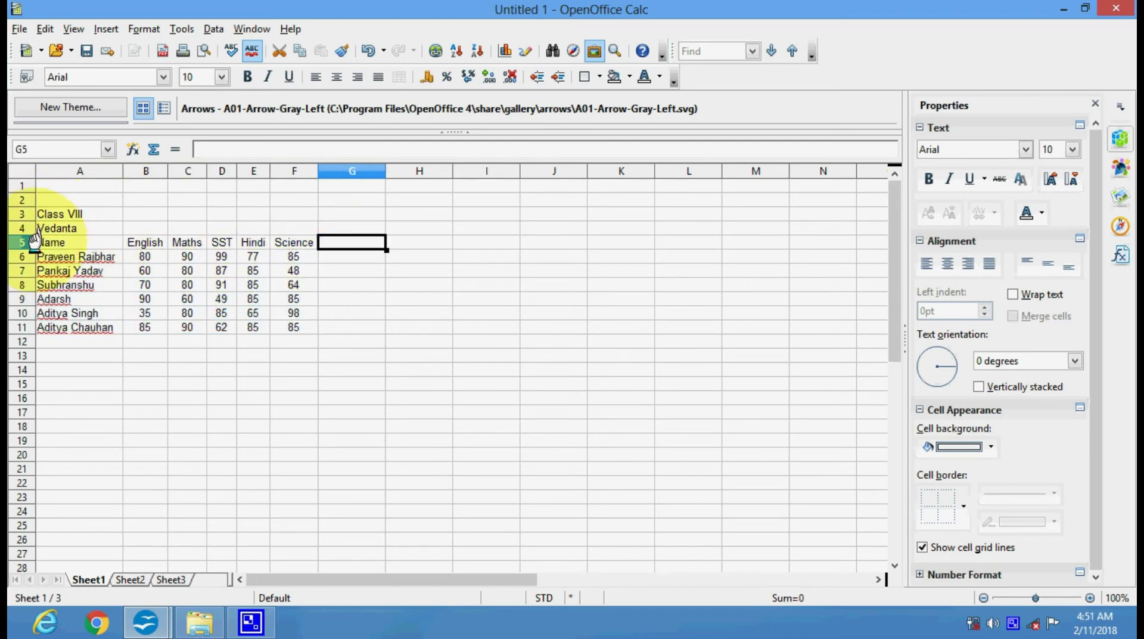
pyautogui.moveTo(34, 240); pyautogui.dragTo(292, 328)
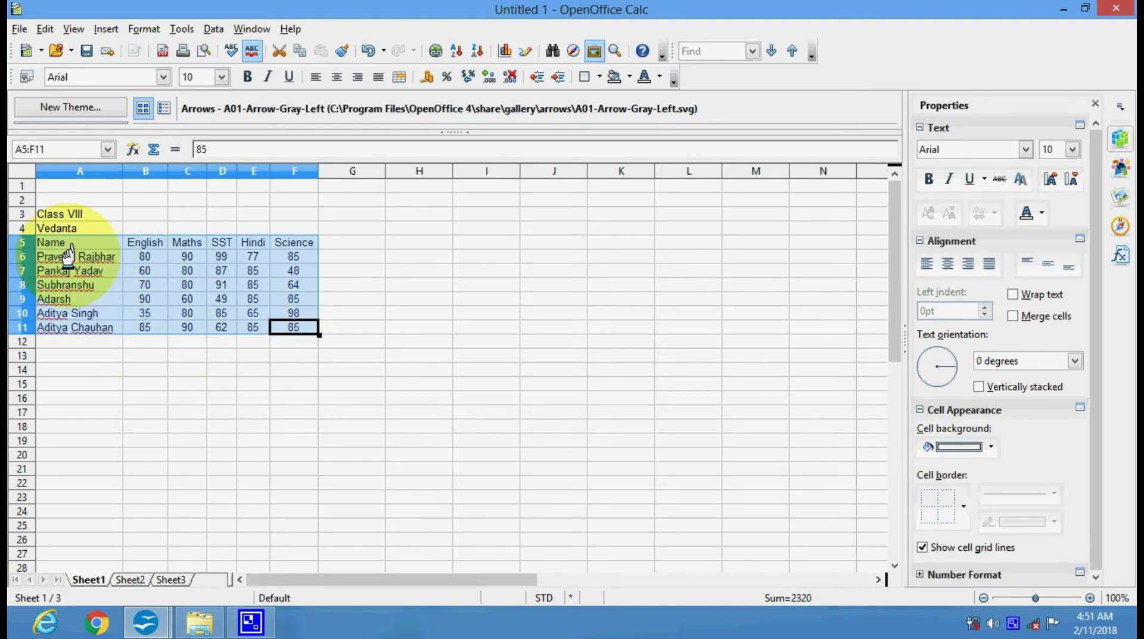
pyautogui.click(108, 257)
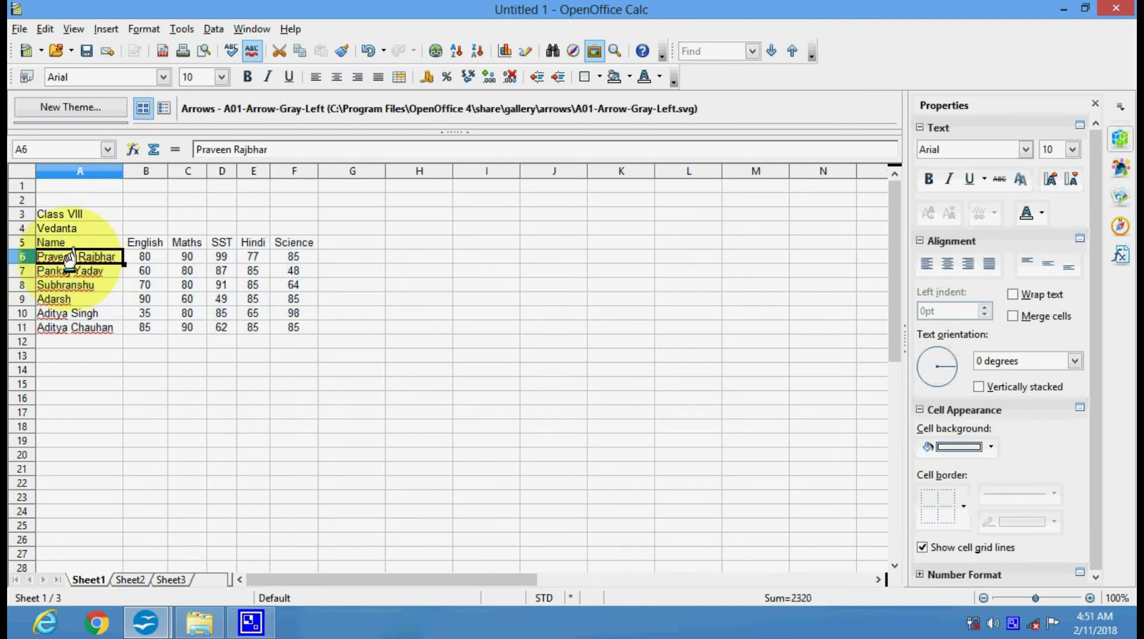
pyautogui.click(110, 271)
pyautogui.click(113, 281)
pyautogui.click(145, 242)
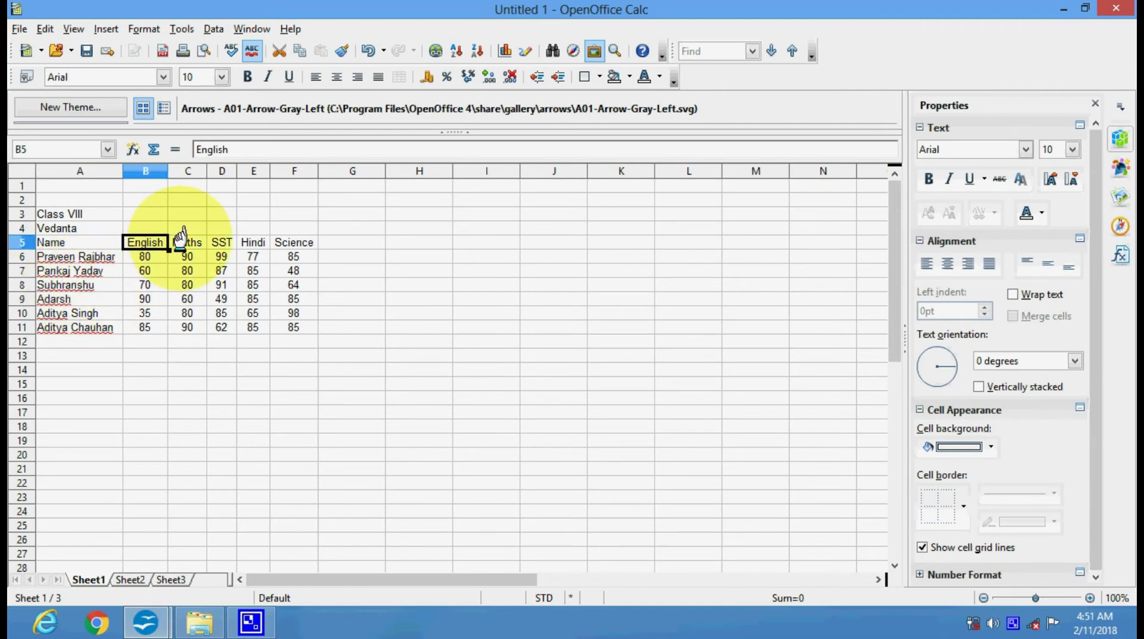
pyautogui.click(187, 242)
pyautogui.click(222, 228)
pyautogui.click(277, 238)
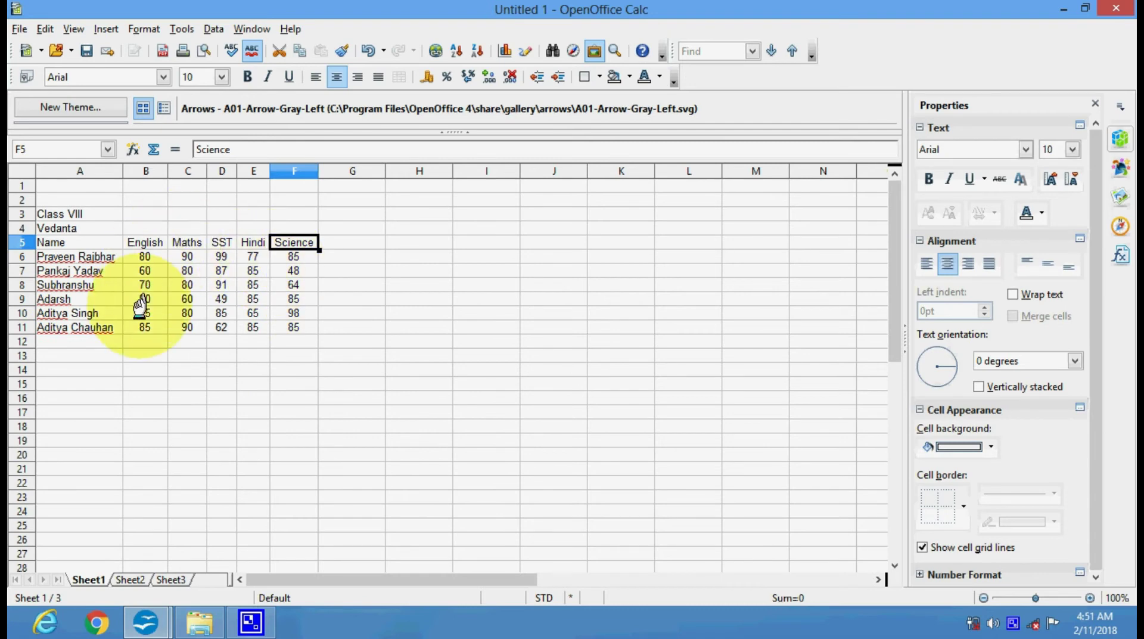
pyautogui.click(315, 327)
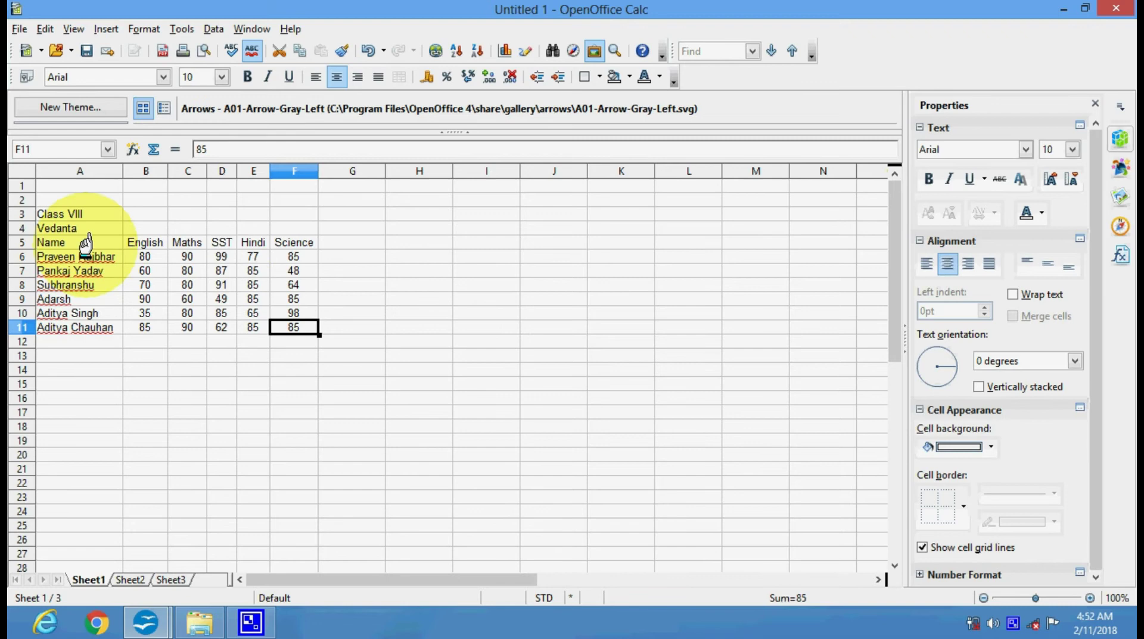
# Step: Insert a chart from the marks table in A5:F11 and choose the Bar chart type
pyautogui.click(90, 240)
pyautogui.moveTo(91, 241); pyautogui.dragTo(293, 327)
pyautogui.click(106, 28)
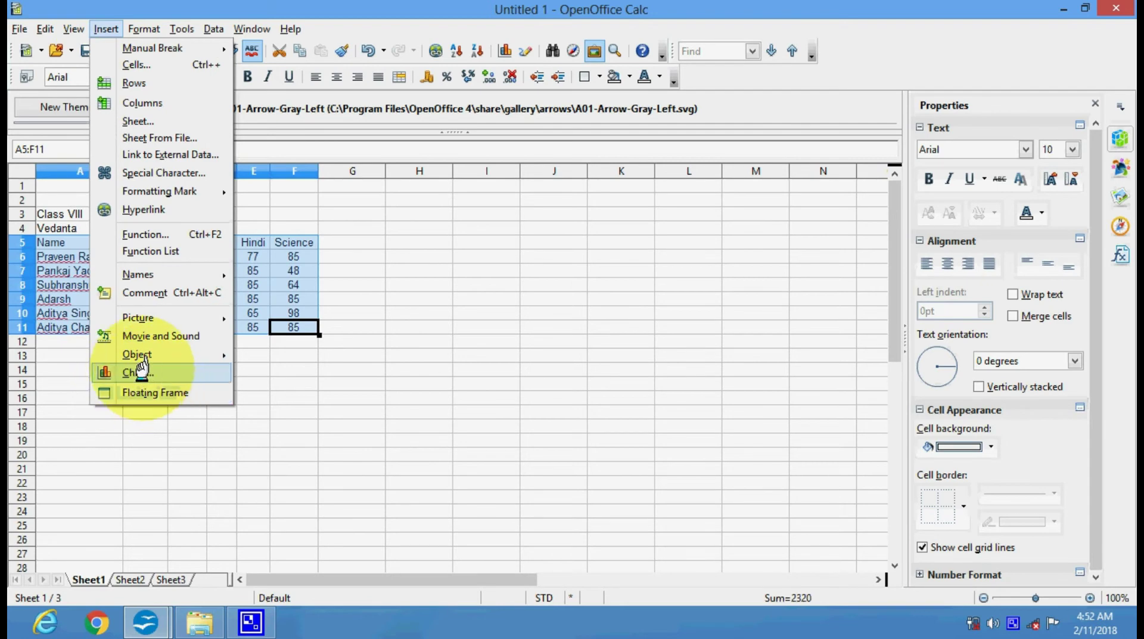
pyautogui.click(140, 371)
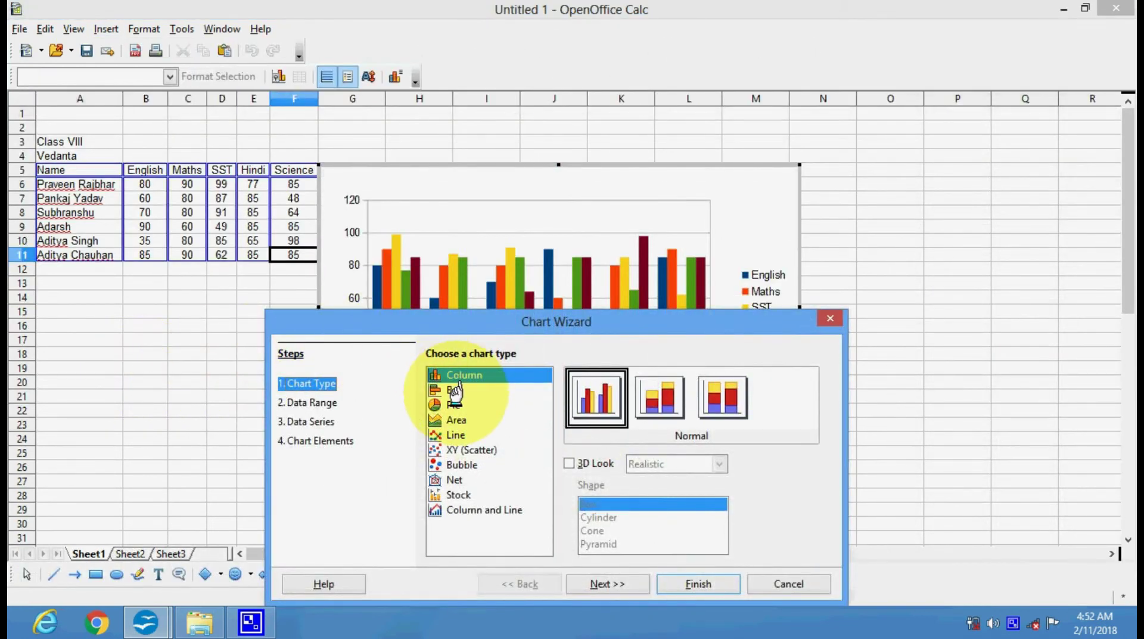
pyautogui.click(456, 390)
# Step: Review the chart's data range and its individual data series, including the ranges of the Science series
pyautogui.click(316, 402)
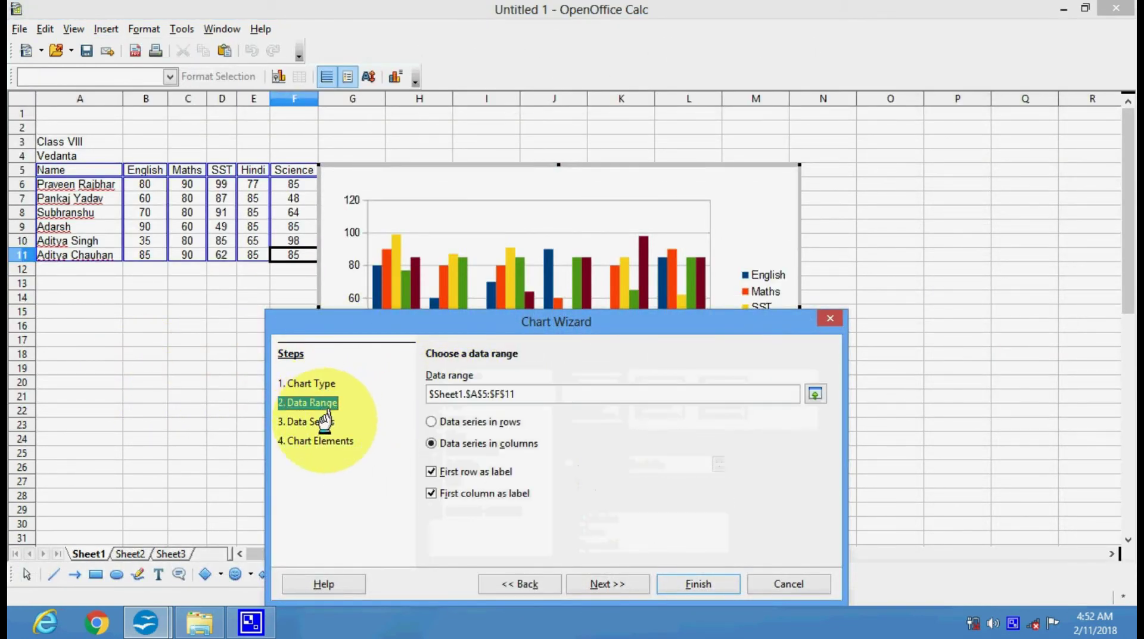
pyautogui.click(816, 394)
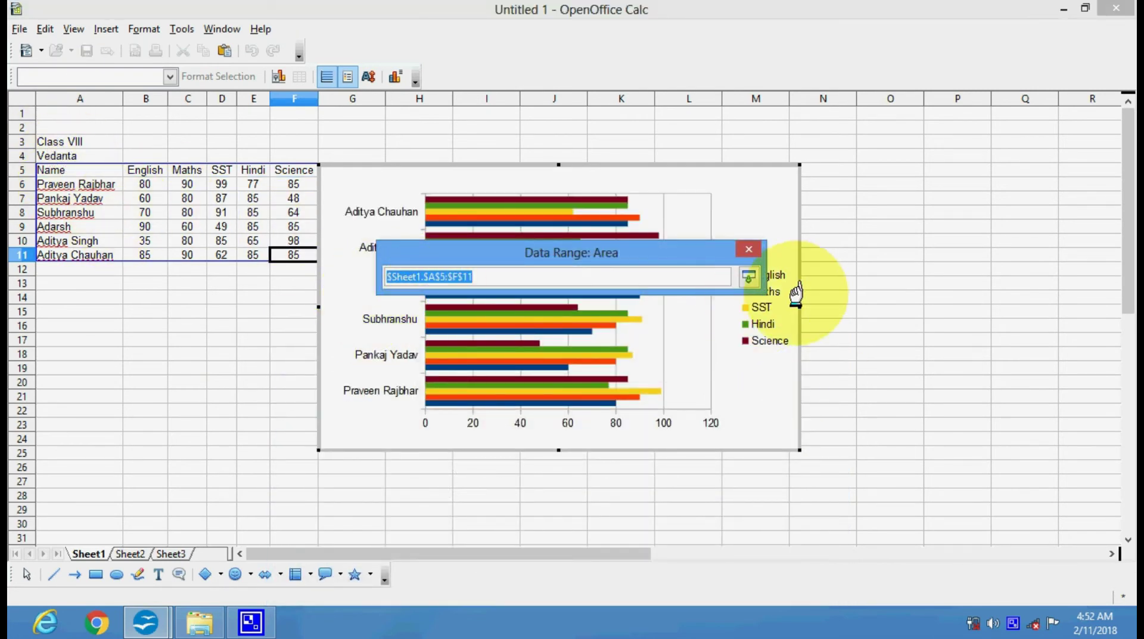
pyautogui.click(756, 276)
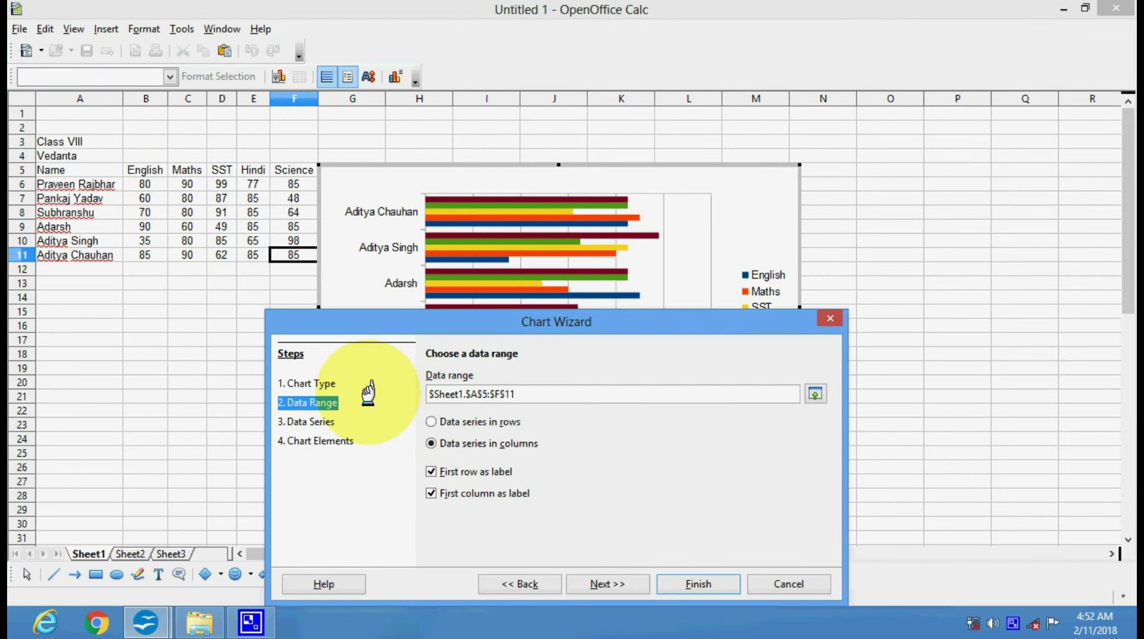
pyautogui.click(322, 421)
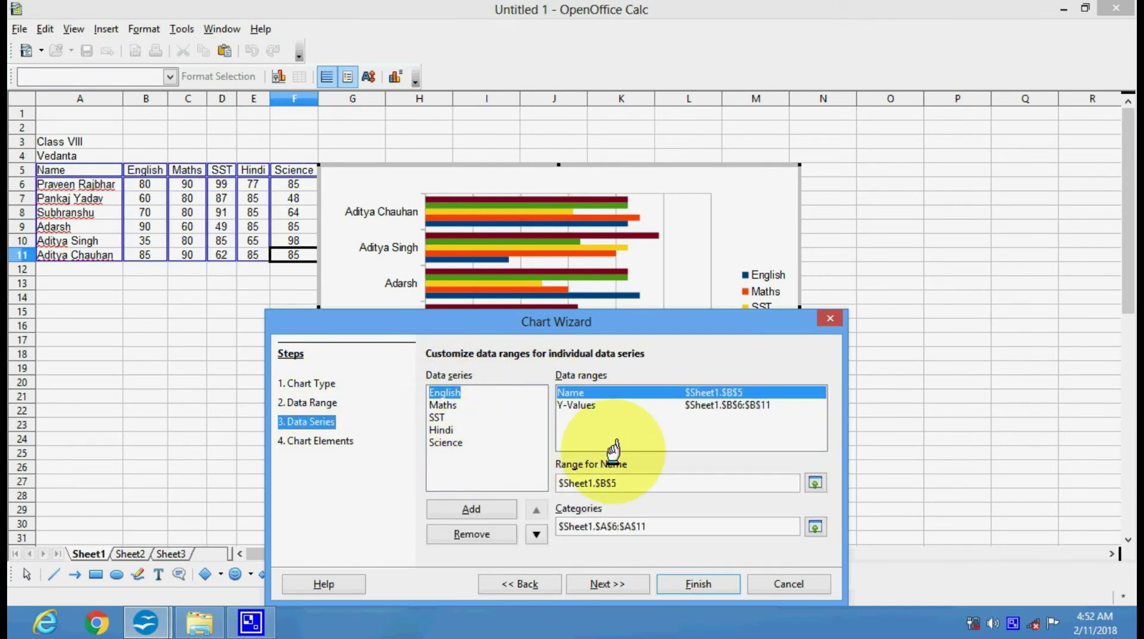
pyautogui.click(447, 441)
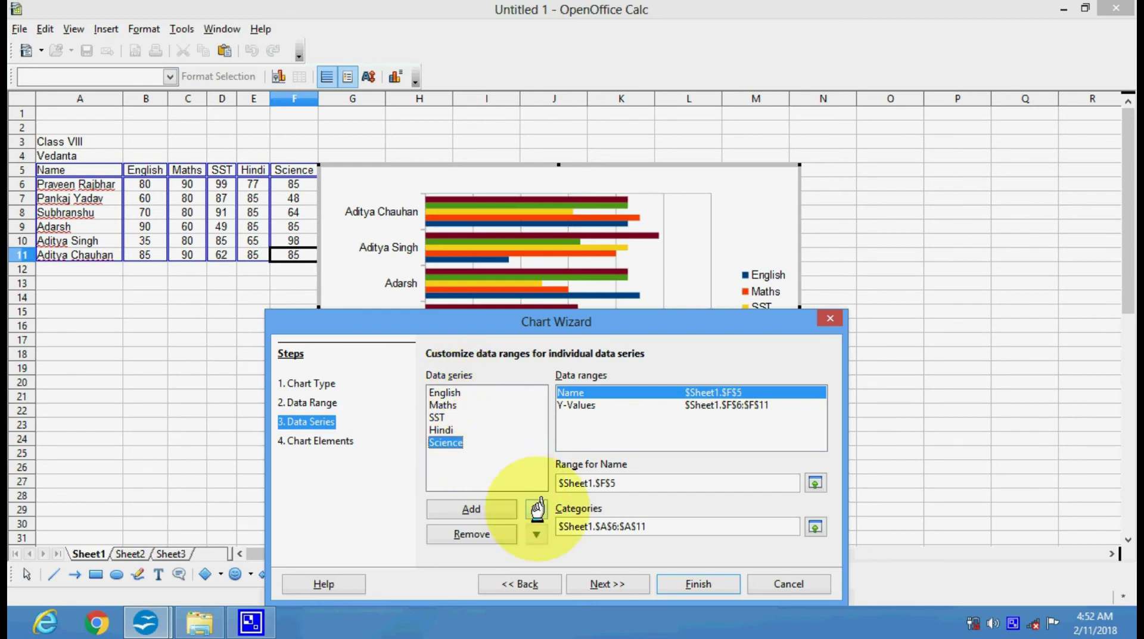
# Step: Set the chart title to VEDANTA, the subtitle to Class VIII, the X axis title to Names and the Y axis title to Marks
pyautogui.click(341, 440)
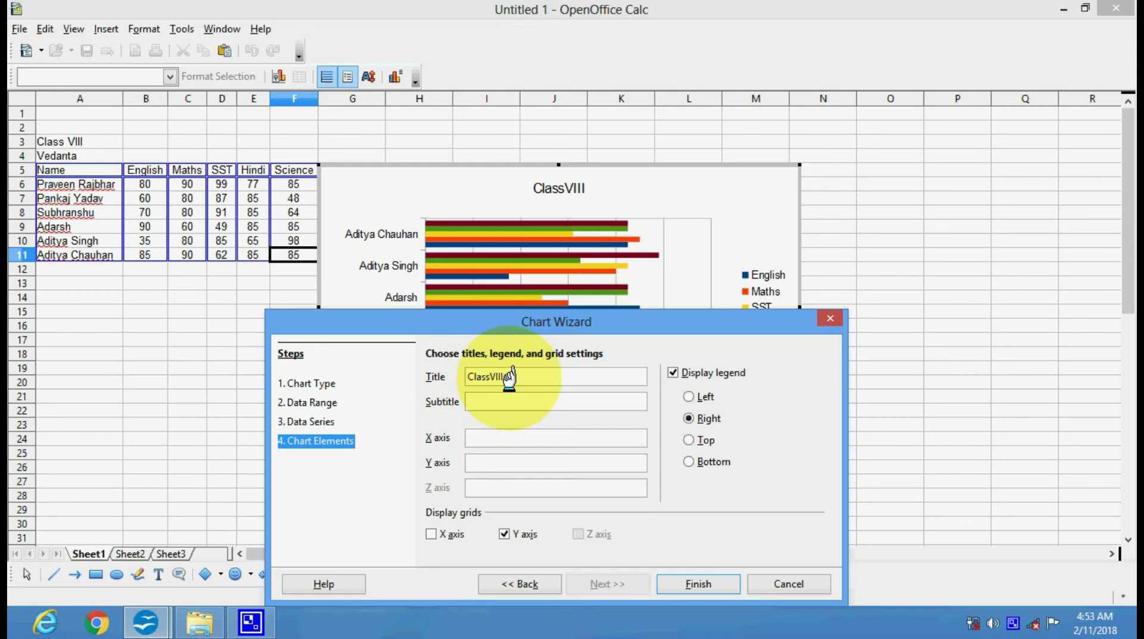
pyautogui.moveTo(512, 377); pyautogui.dragTo(435, 374)
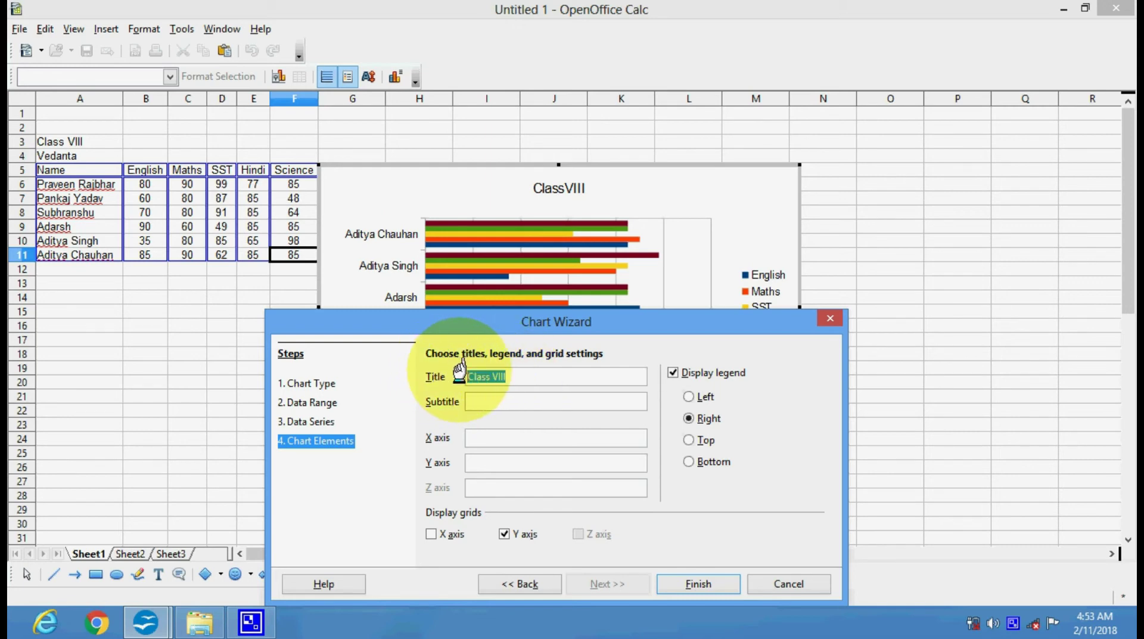
pyautogui.rightClick(470, 374)
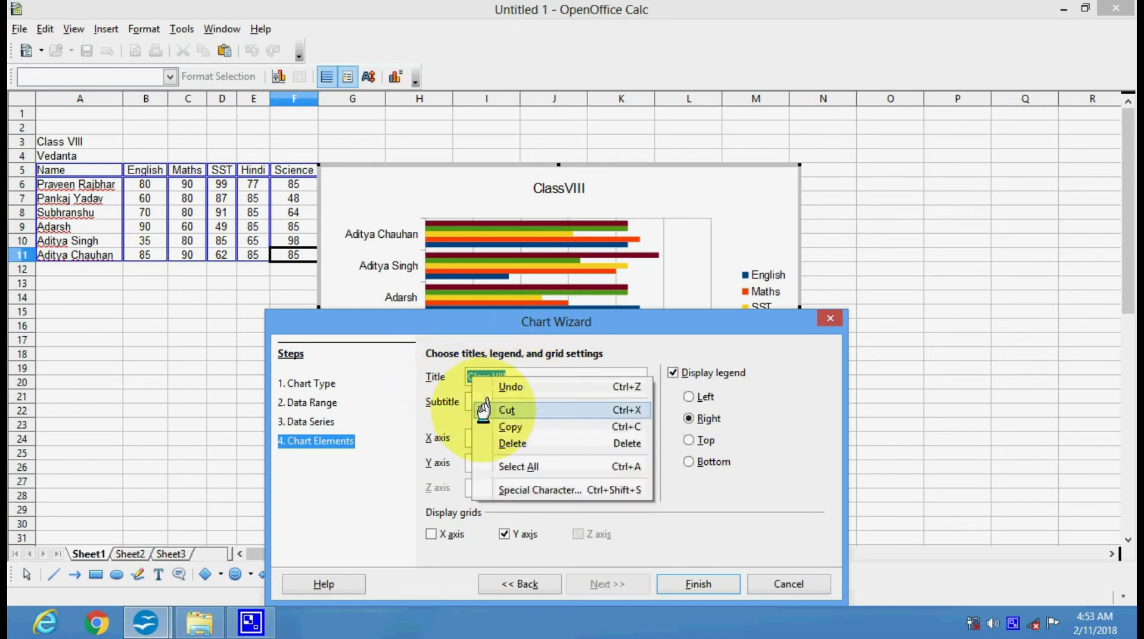
pyautogui.click(486, 411)
pyautogui.rightClick(491, 405)
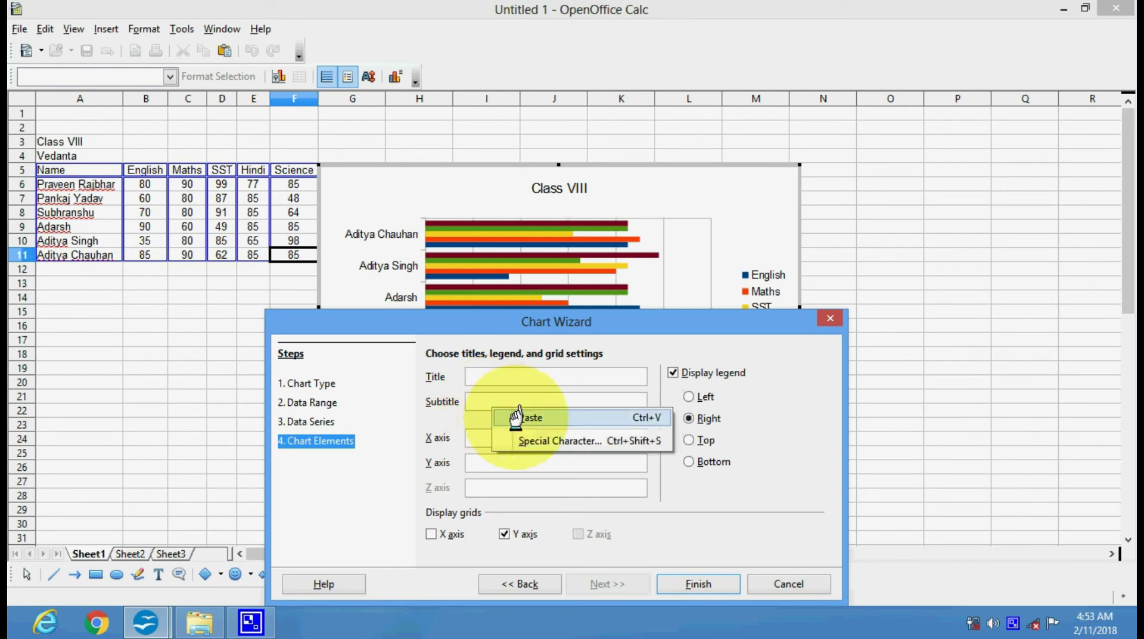
pyautogui.click(519, 415)
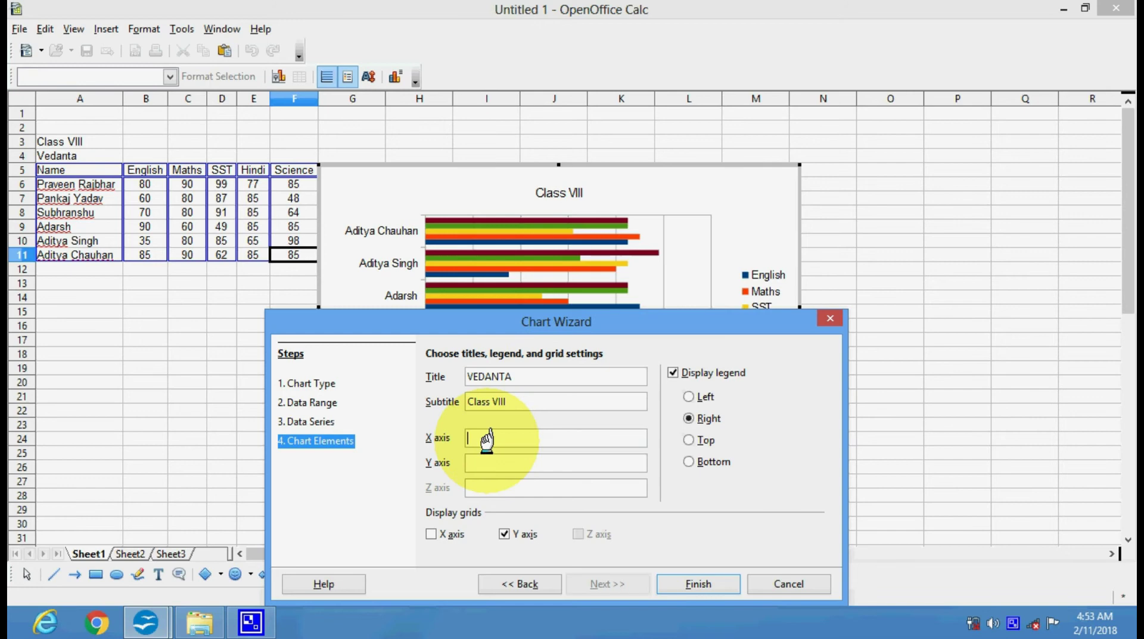
pyautogui.click(487, 439)
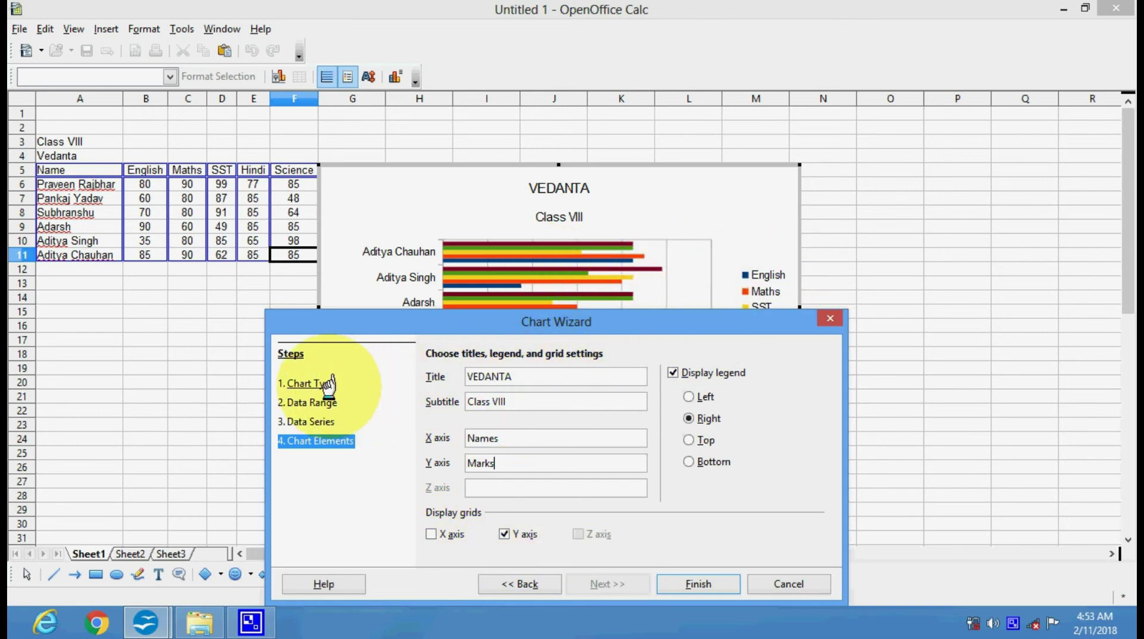
# Step: Finish the chart as a normal Column chart and widen it so that it extends into column R
pyautogui.click(313, 383)
pyautogui.click(476, 371)
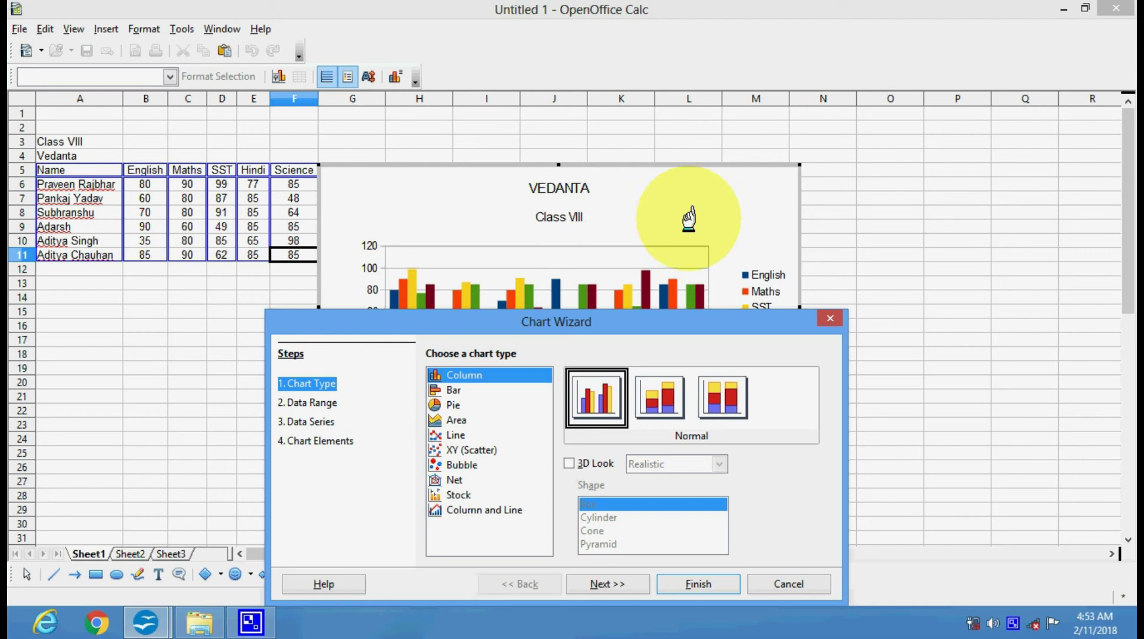
pyautogui.moveTo(725, 320); pyautogui.dragTo(685, 174)
pyautogui.click(680, 433)
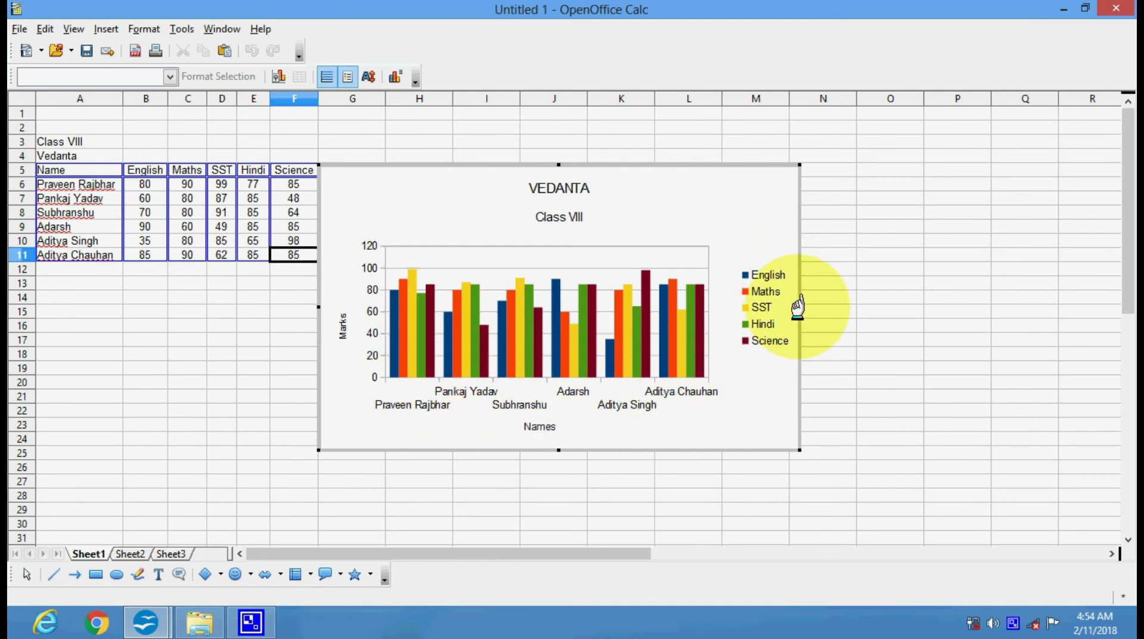
pyautogui.moveTo(797, 307); pyautogui.dragTo(1109, 288)
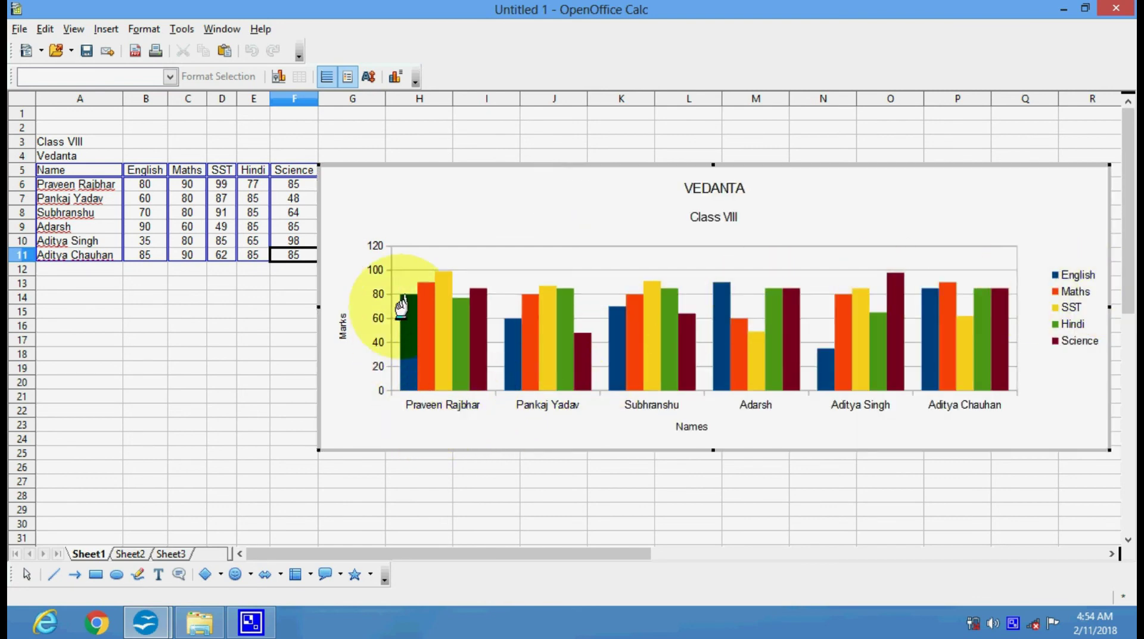